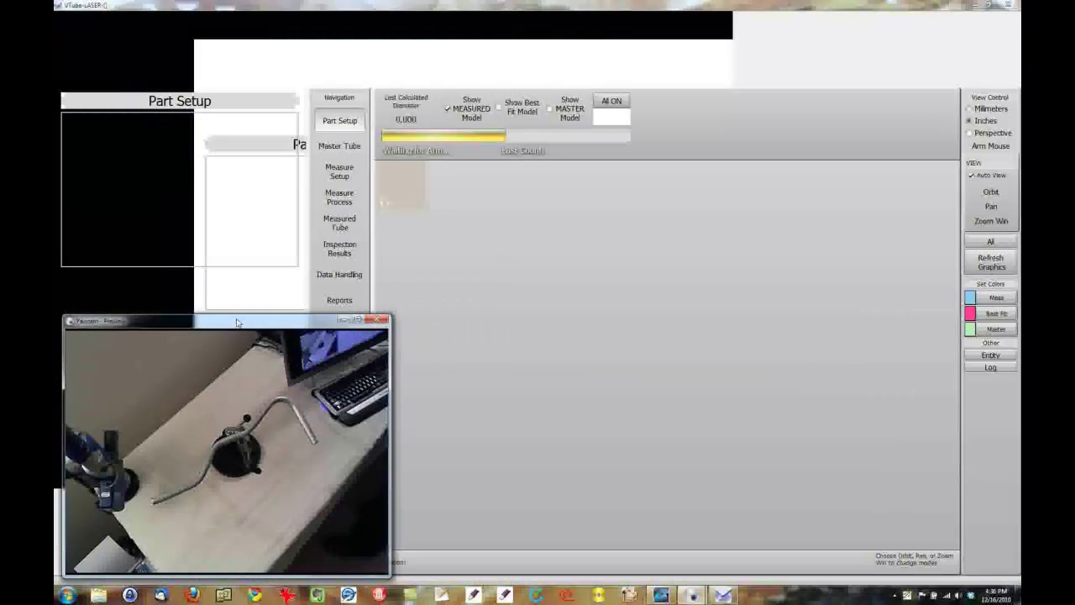
# Enter part number 'Cane Test' and a 1.5-inch Default Radius in Part Setup
pyautogui.moveTo(237, 328); pyautogui.dragTo(568, 269)
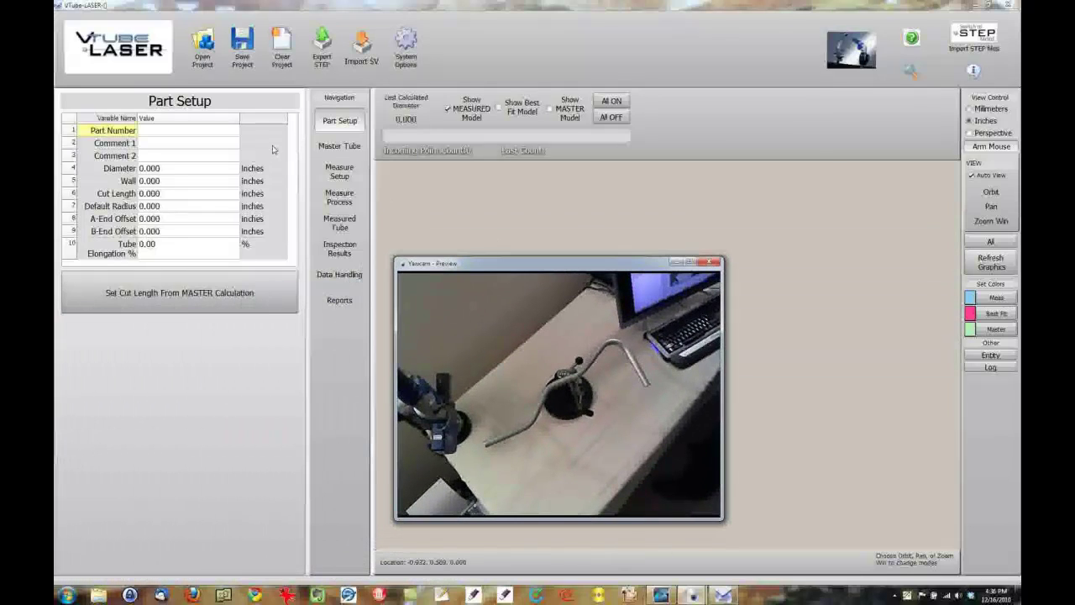
pyautogui.click(228, 135)
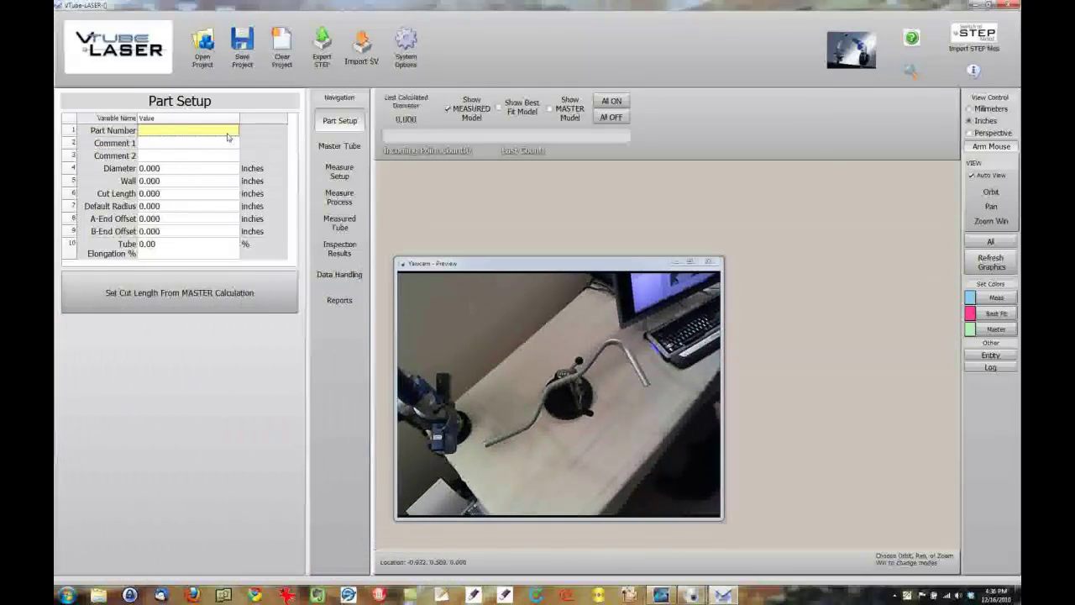
pyautogui.write('Cane')
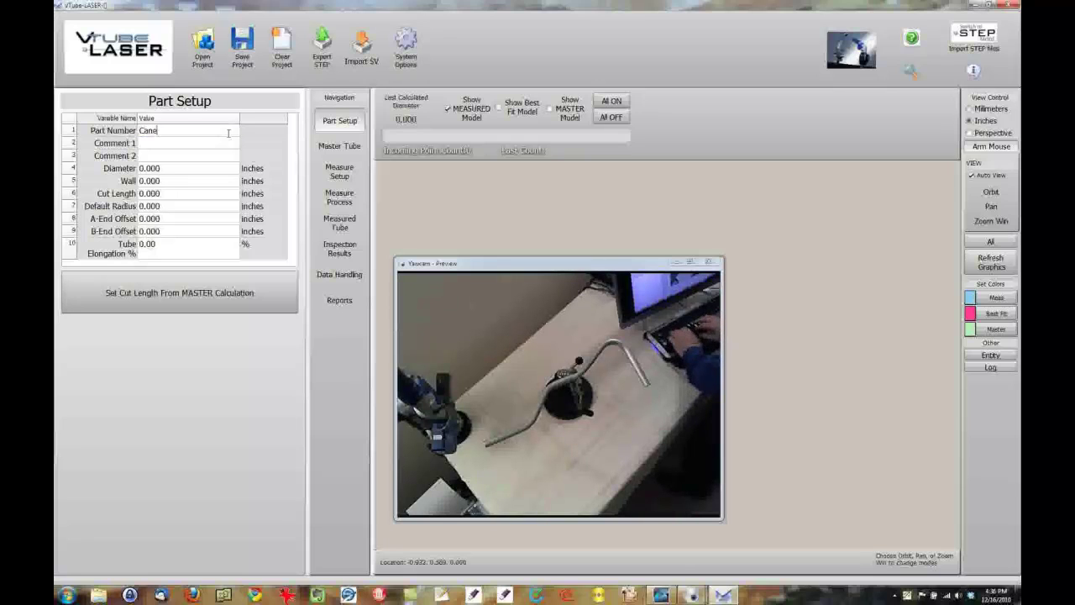
pyautogui.write(' Test')
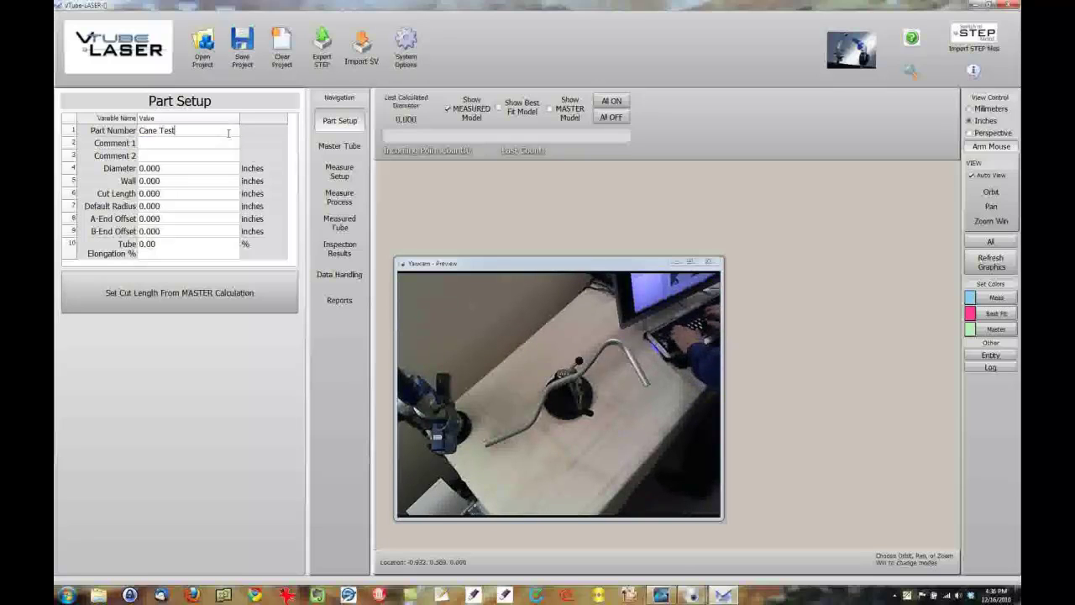
pyautogui.click(176, 206)
pyautogui.click(175, 207)
pyautogui.write('1.5')
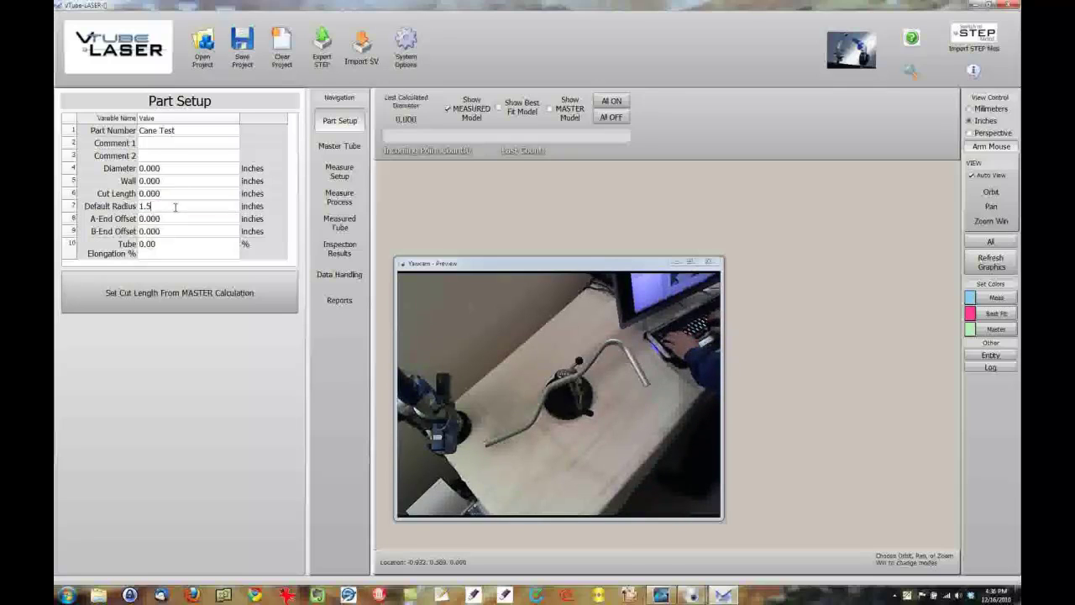
pyautogui.press('Return')
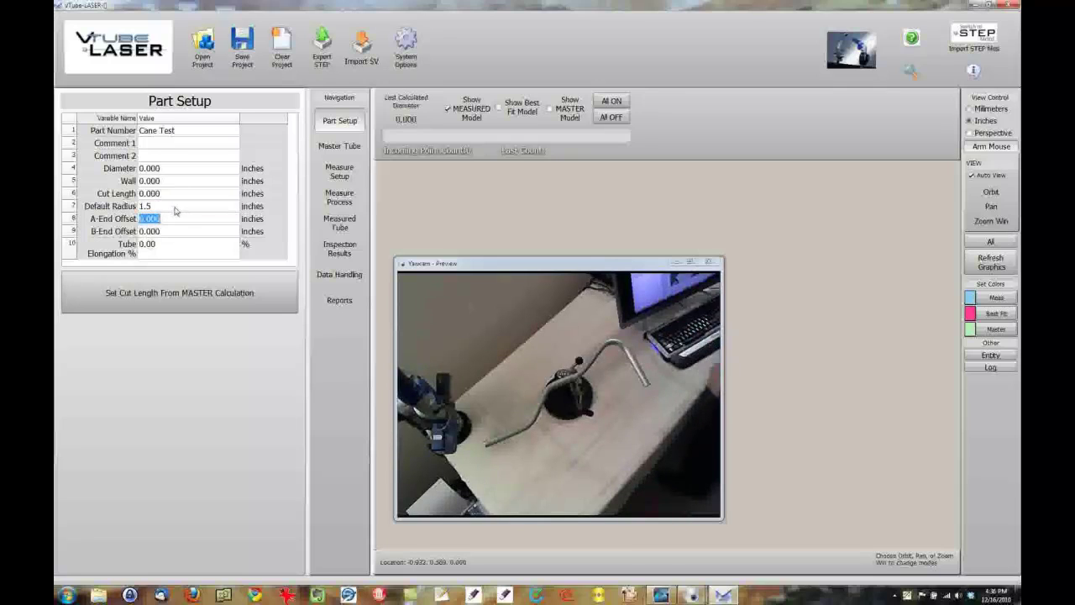
# Raise Measure Setup's Straight Count to 5 and test the laser on, then off
pyautogui.click(340, 171)
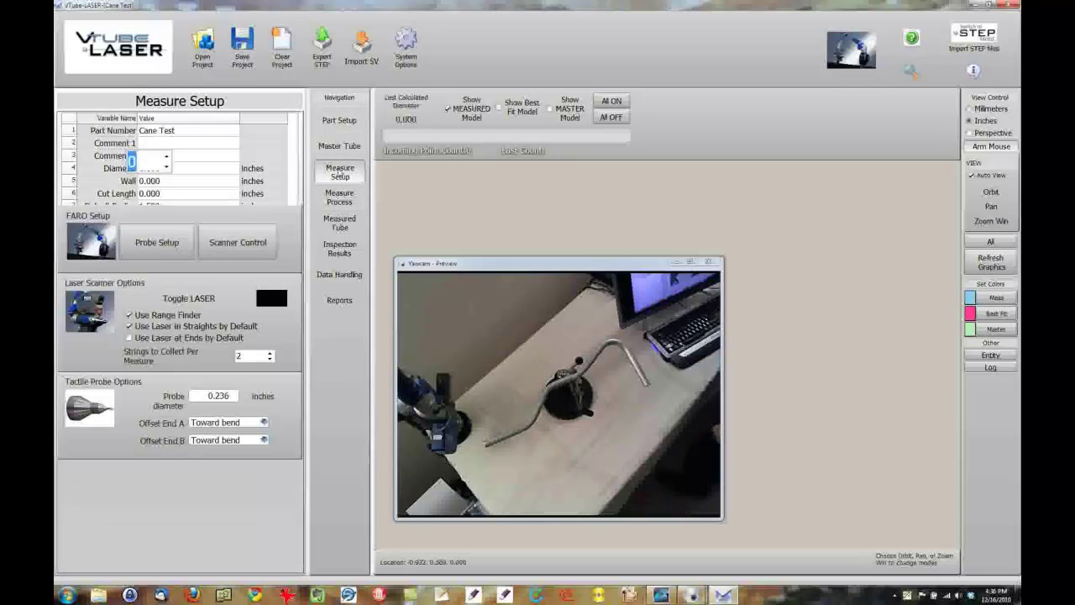
pyautogui.click(167, 157)
pyautogui.click(167, 157)
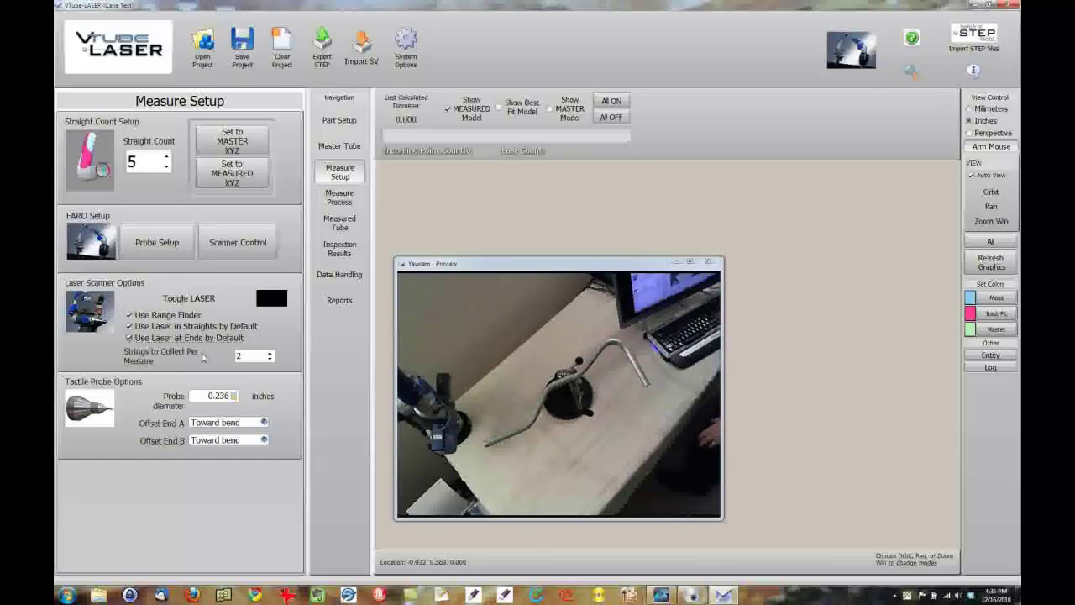
pyautogui.click(208, 304)
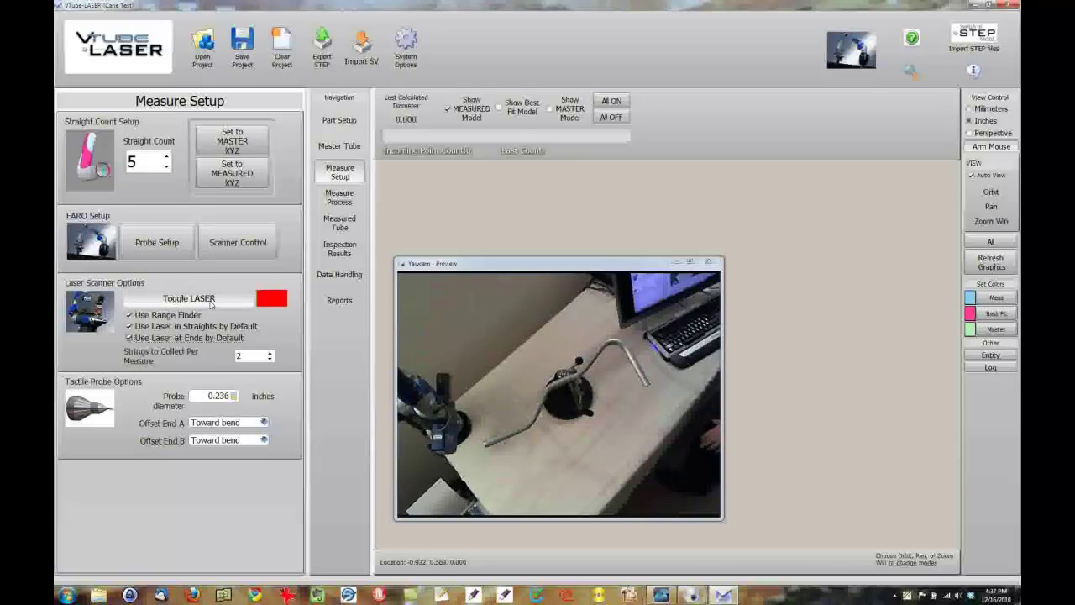
pyautogui.click(211, 304)
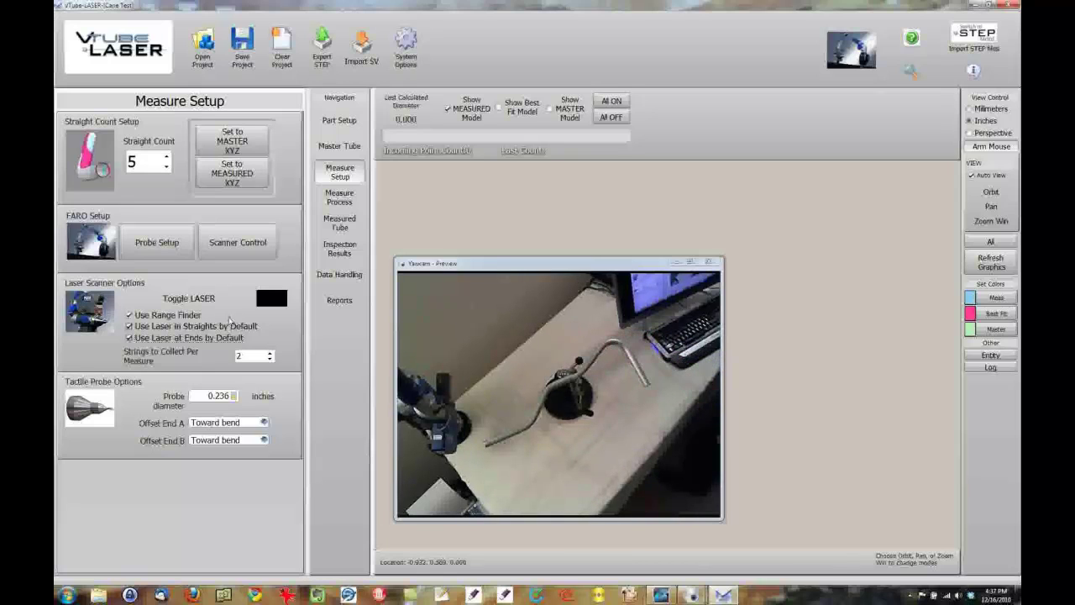
# Start a Measure Tube run from Measure Process, ready for End A of straight 1
pyautogui.click(329, 206)
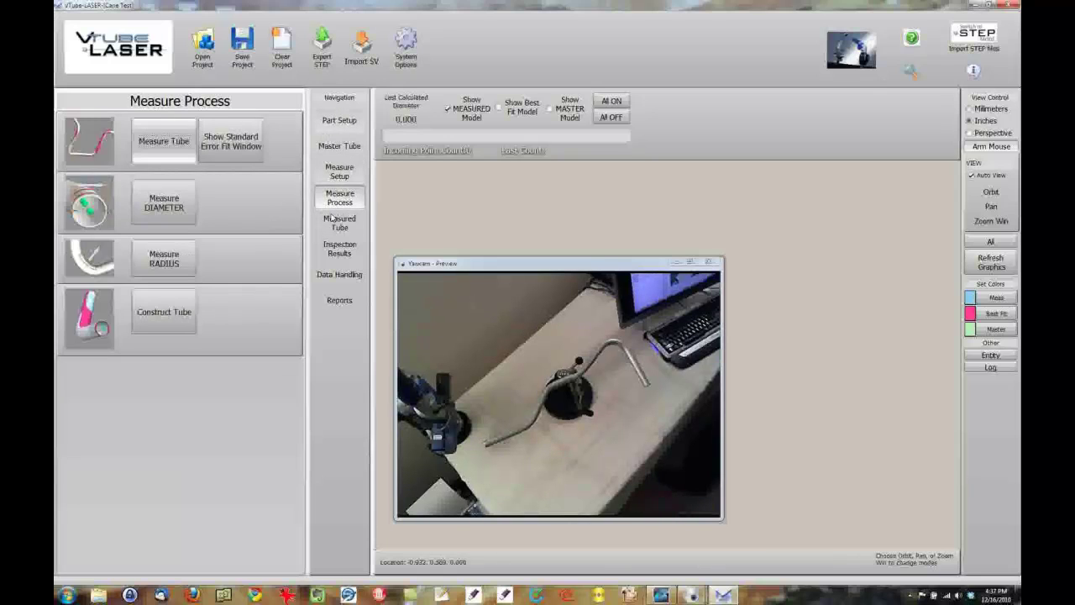
pyautogui.click(162, 143)
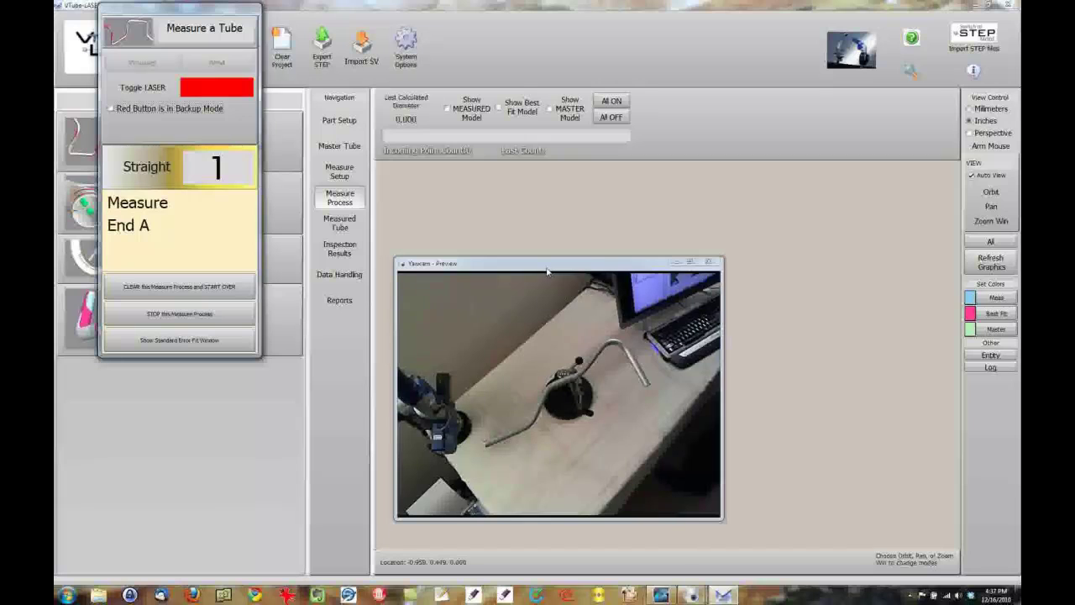
pyautogui.moveTo(547, 271); pyautogui.dragTo(240, 326)
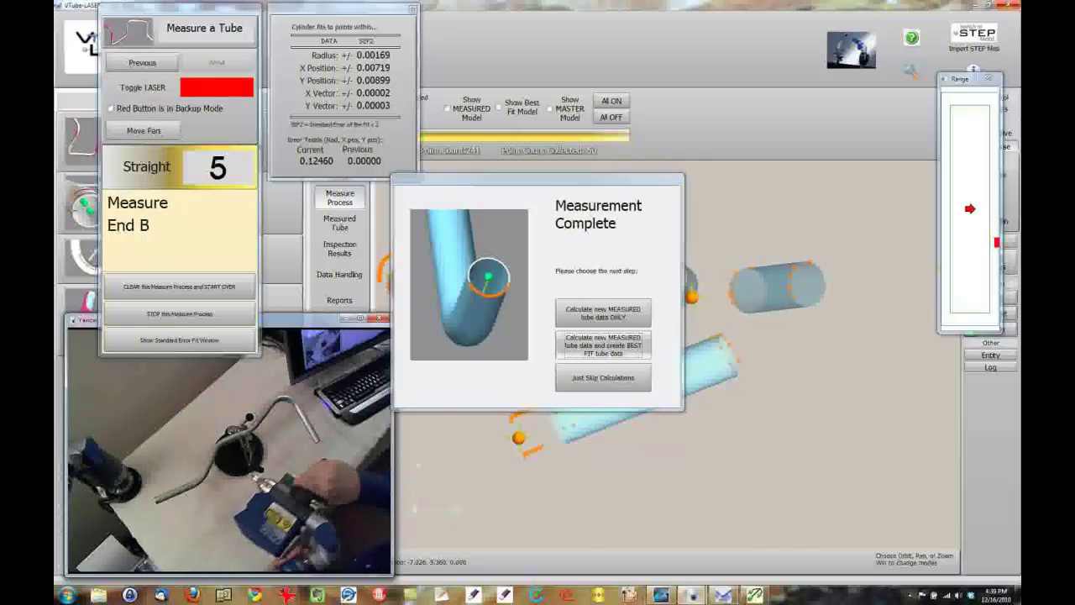
# Calculate only the new measured tube data from the Measurement Complete dialog
pyautogui.moveTo(1015, 592)
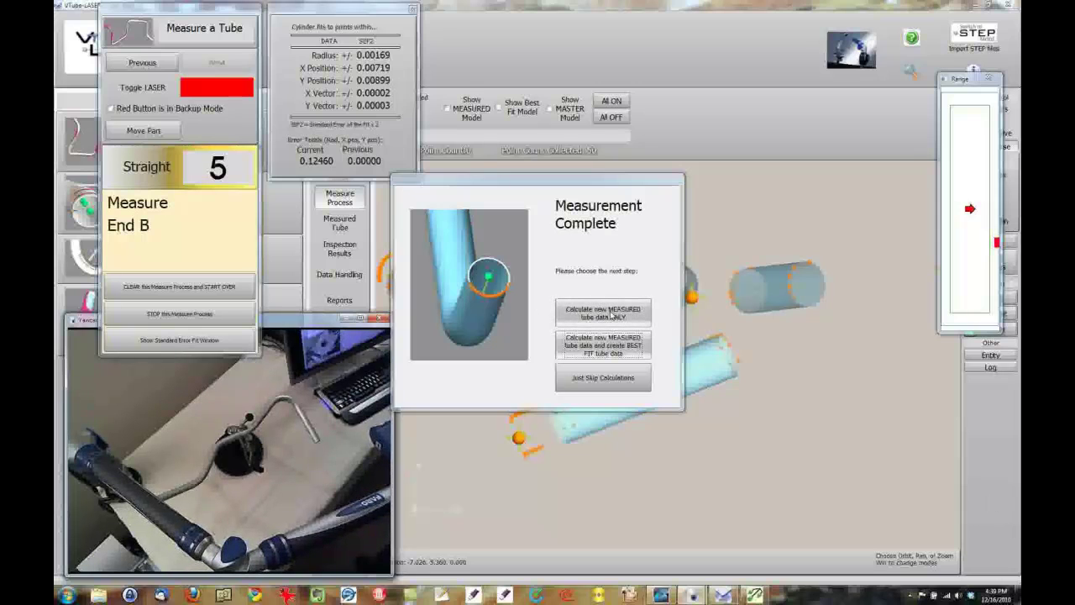
pyautogui.click(612, 313)
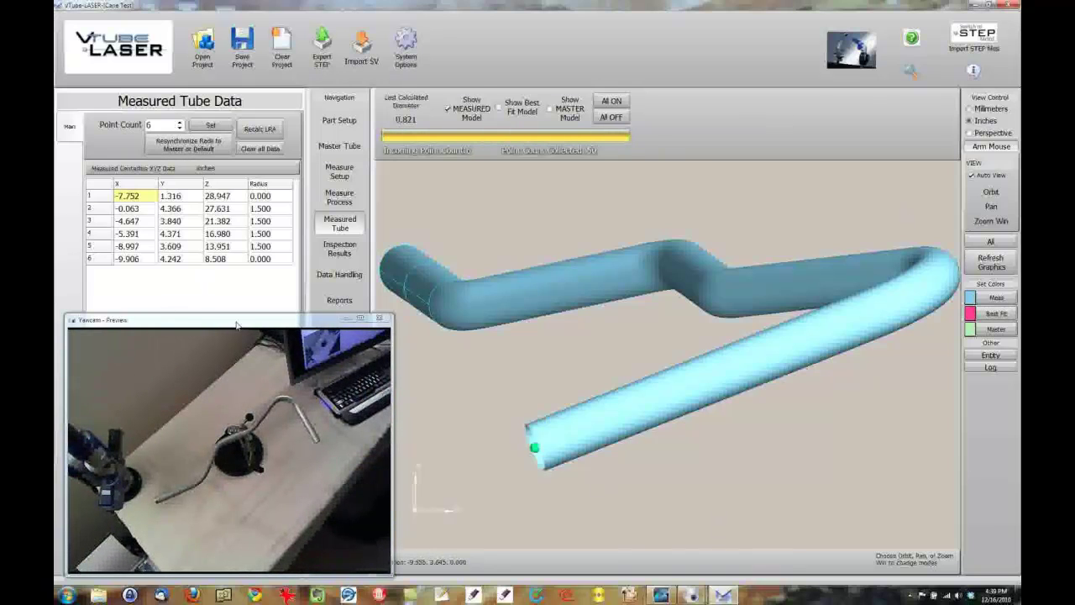
# Minimize the webcam preview and show the Master Tube Data tables under Data Handling
pyautogui.moveTo(237, 325); pyautogui.dragTo(434, 320)
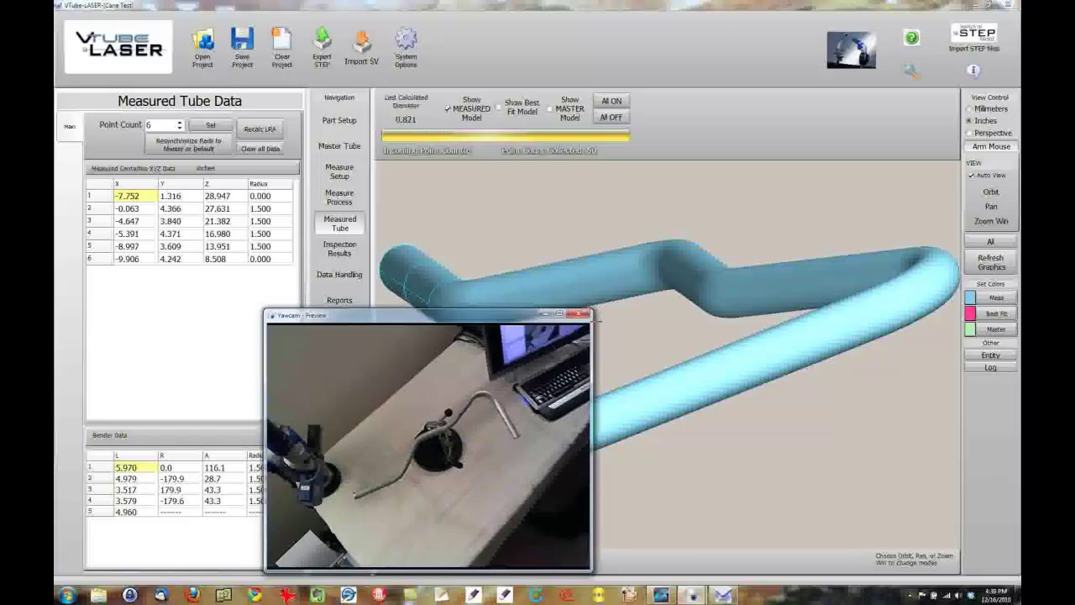
pyautogui.click(544, 315)
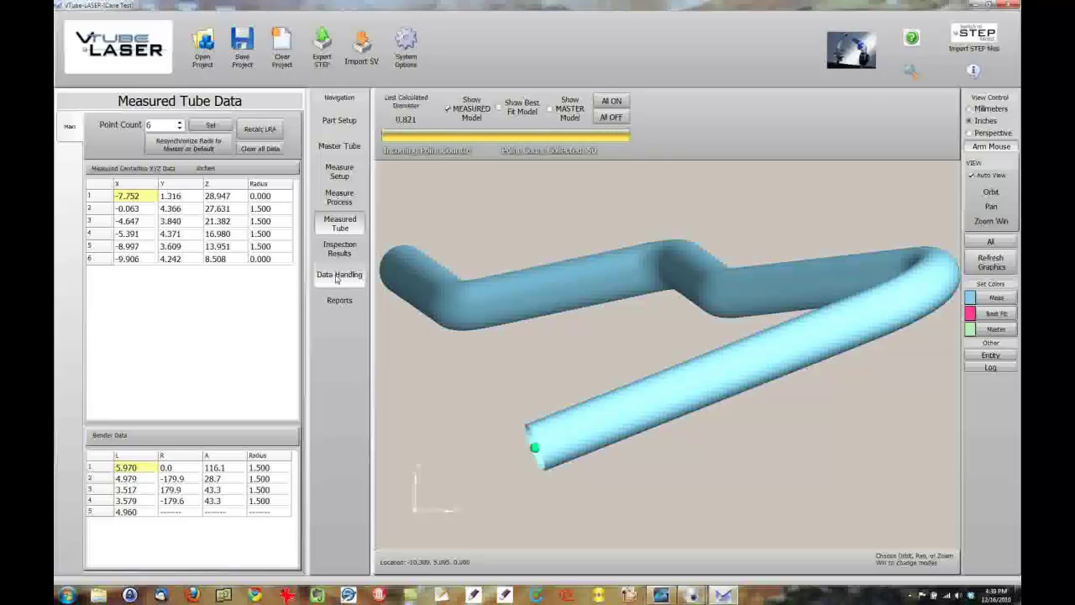
pyautogui.click(337, 277)
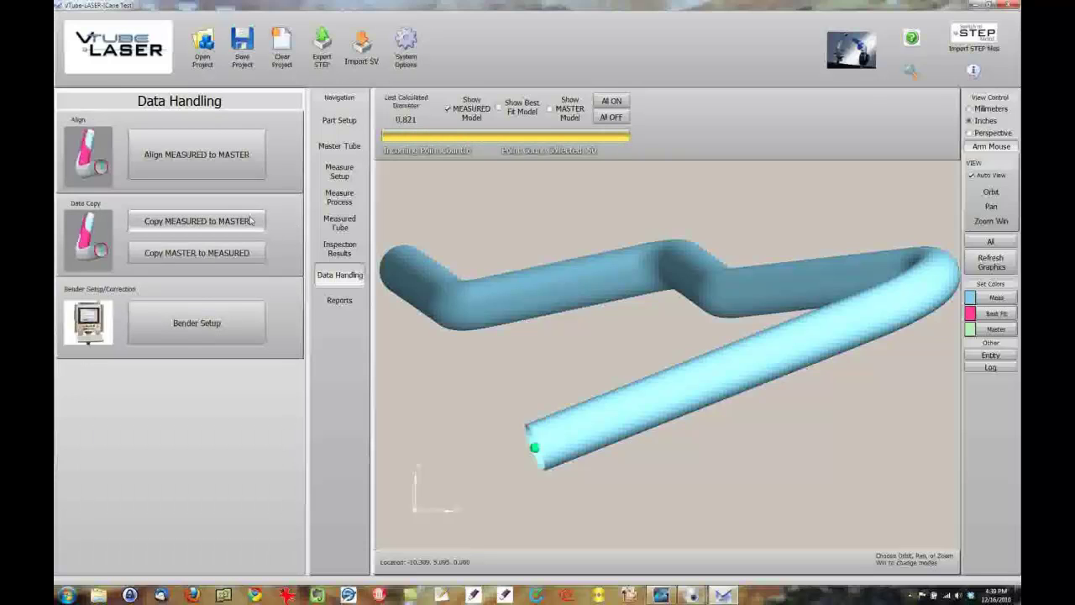
pyautogui.click(293, 221)
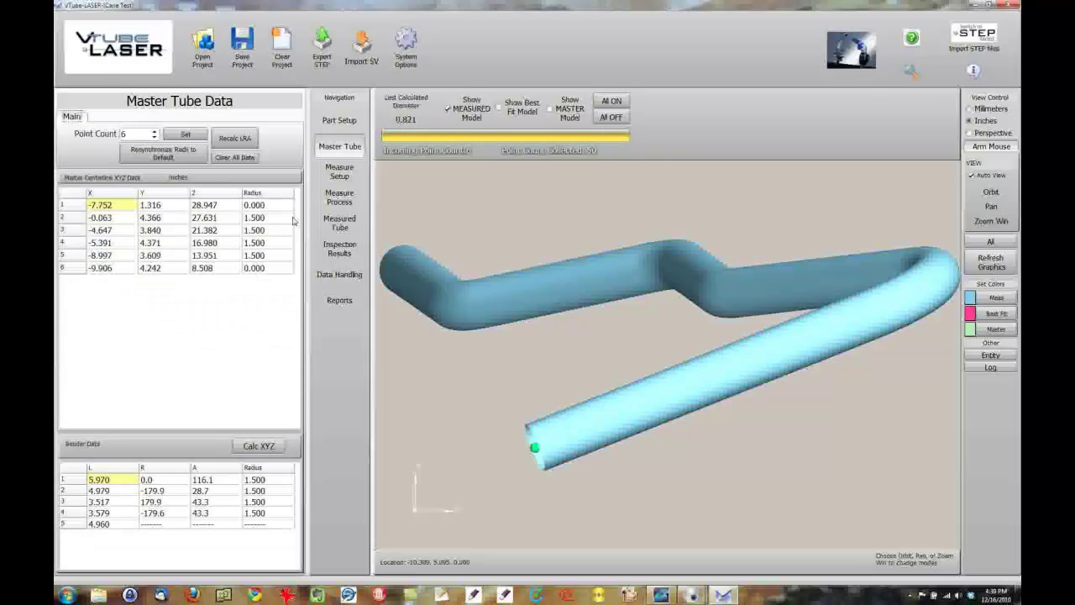
# Show the measured tube's Inspection Results, confirming 0.000 deviation against the master
pyautogui.click(349, 224)
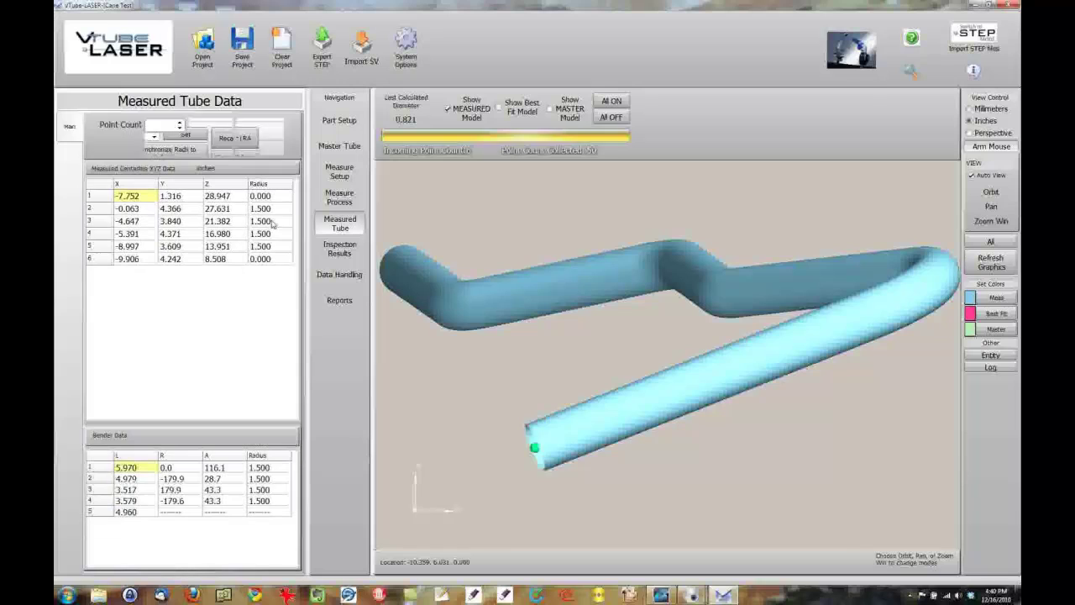
pyautogui.click(340, 249)
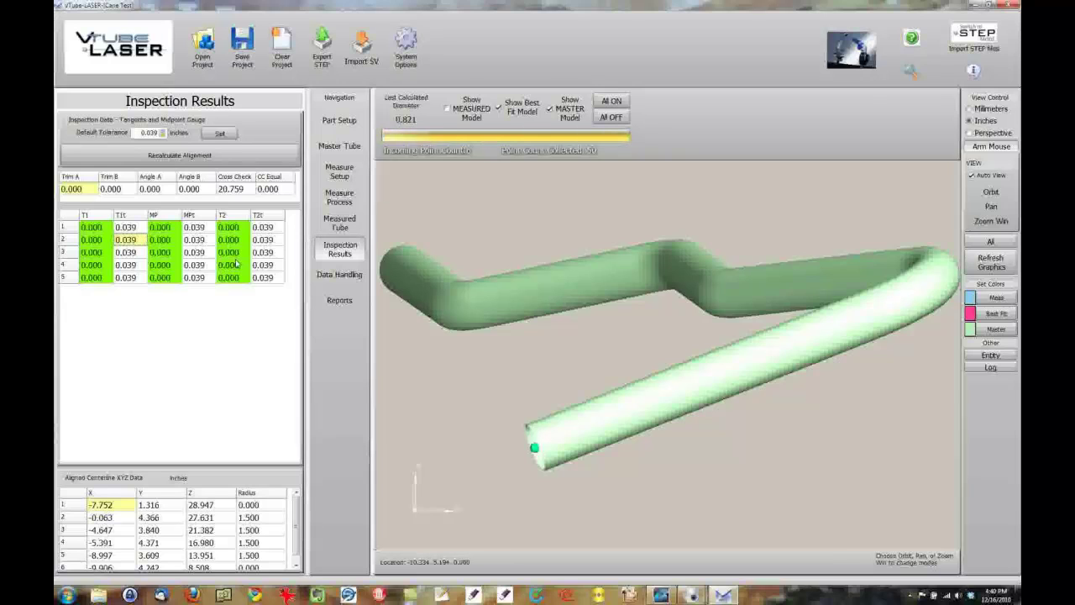
# Start a fresh Measure Tube scan and rescan all five straights with the arm
pyautogui.click(340, 198)
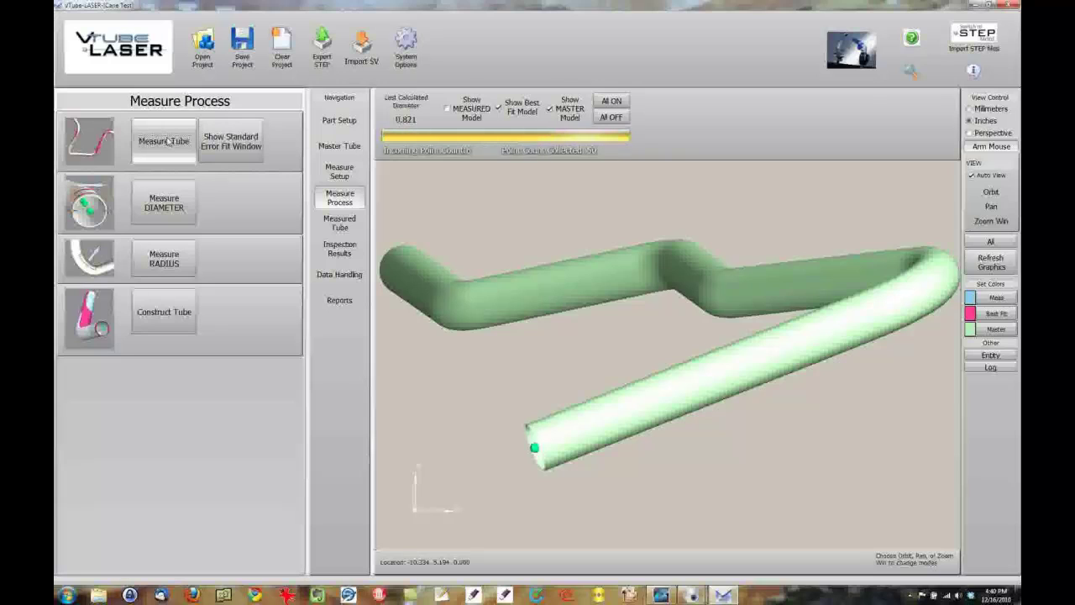
pyautogui.click(163, 141)
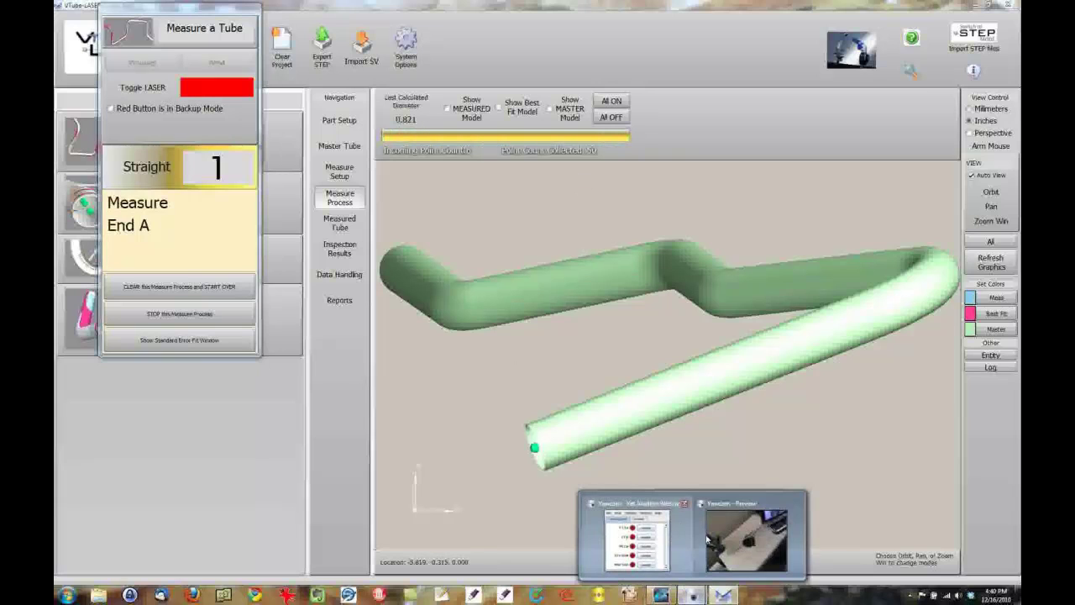
pyautogui.click(740, 538)
pyautogui.moveTo(478, 323); pyautogui.dragTo(273, 309)
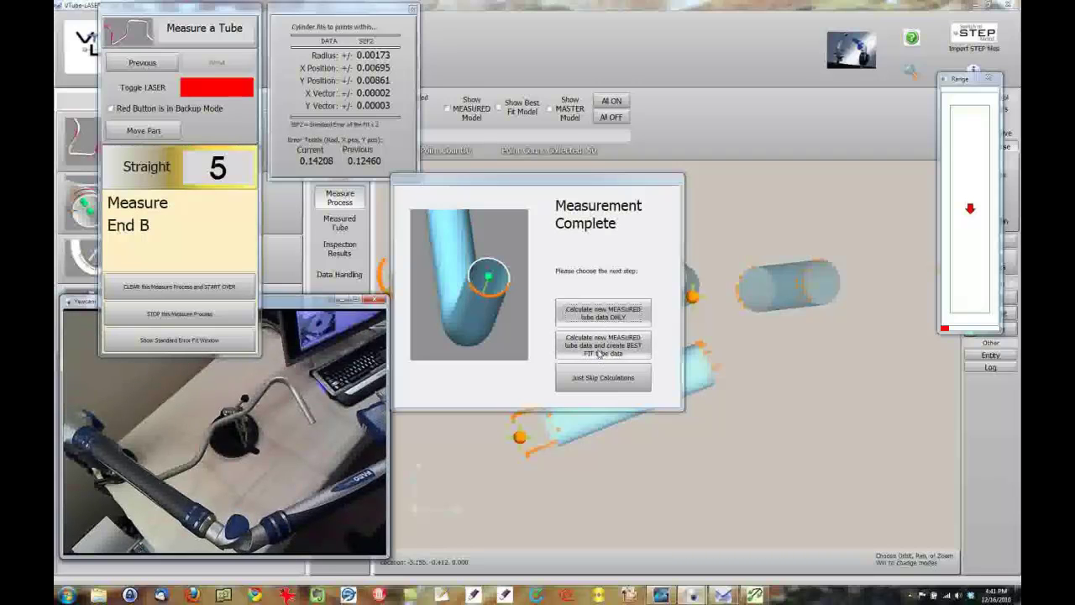
# Calculate the measured data with a best fit to the master and orbit the model
pyautogui.click(600, 354)
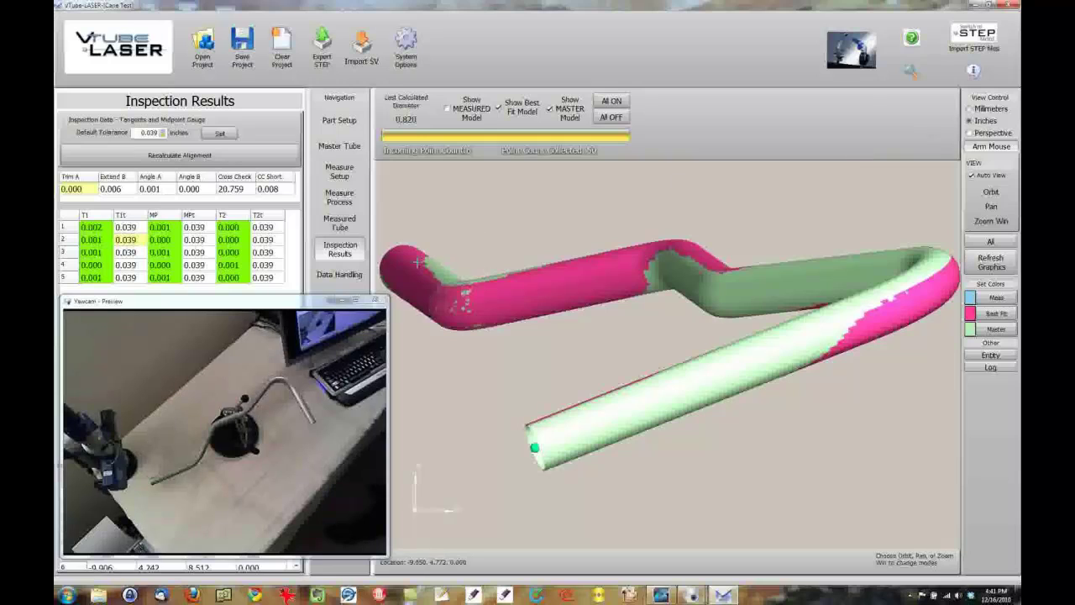
pyautogui.click(355, 300)
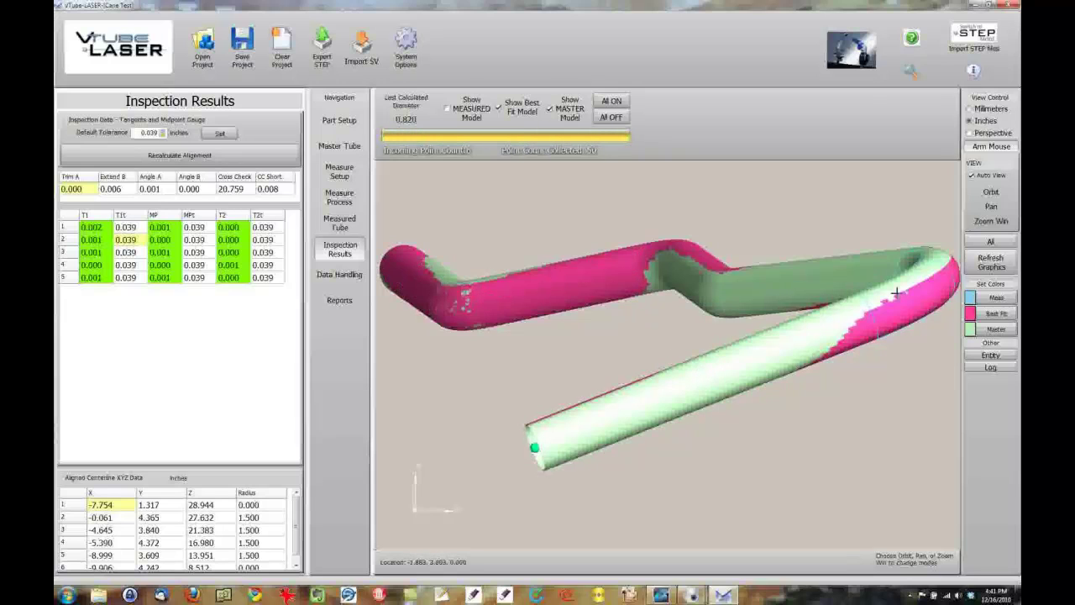
pyautogui.click(988, 192)
pyautogui.moveTo(780, 246); pyautogui.dragTo(785, 318)
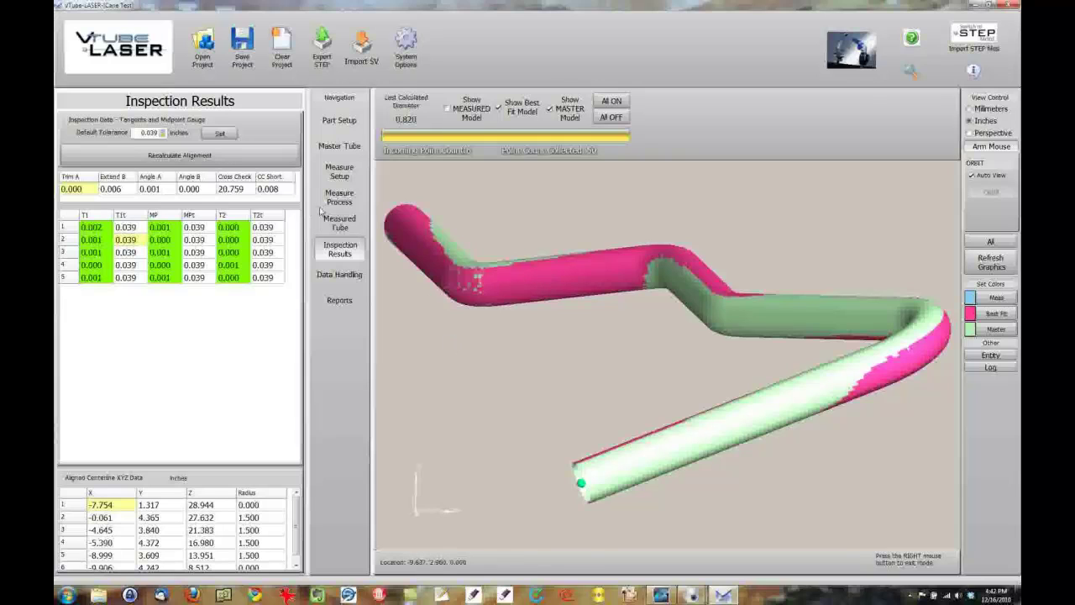
# From Part Setup, save the project, replacing the existing cane test.vtp
pyautogui.click(340, 149)
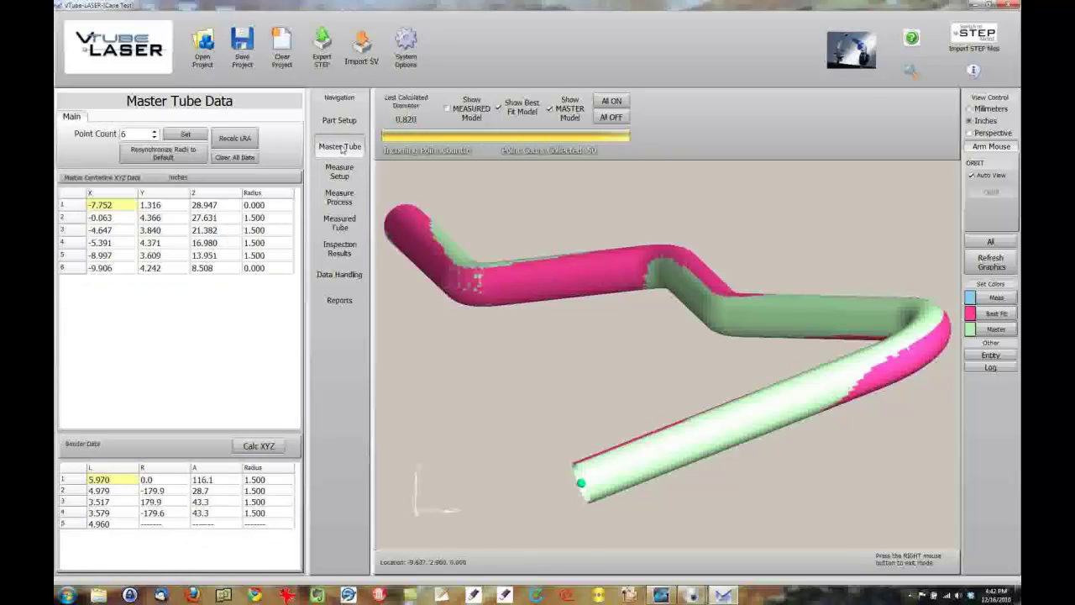
pyautogui.click(337, 126)
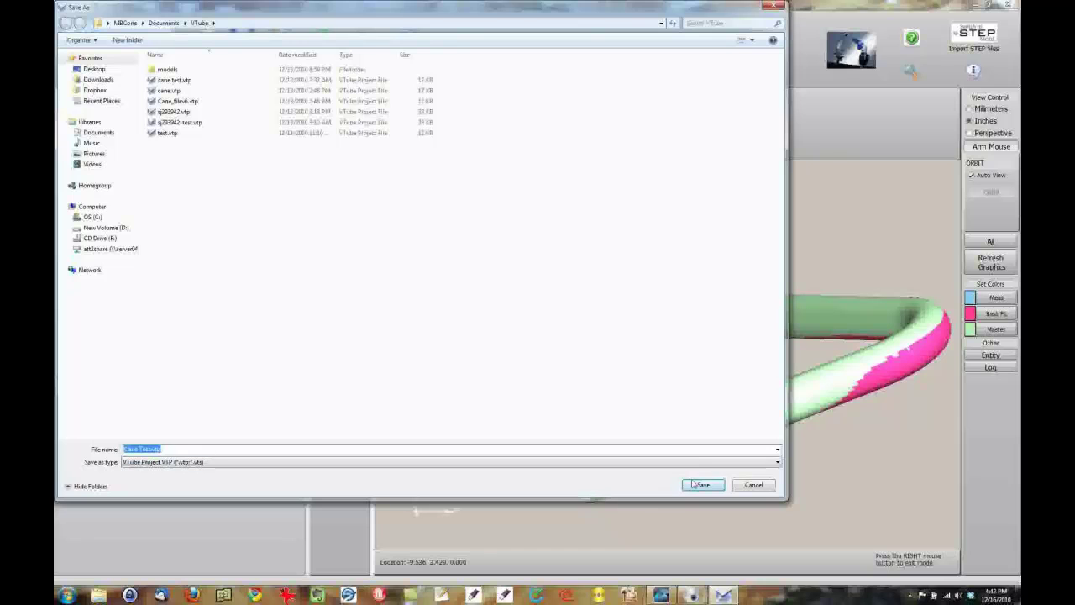
pyautogui.click(701, 484)
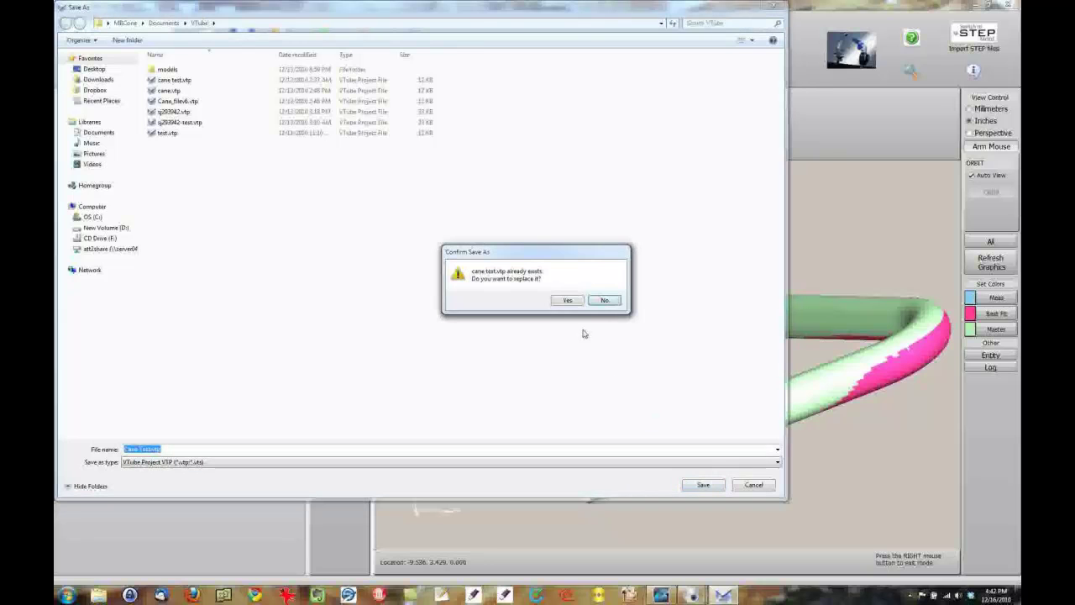
pyautogui.click(570, 303)
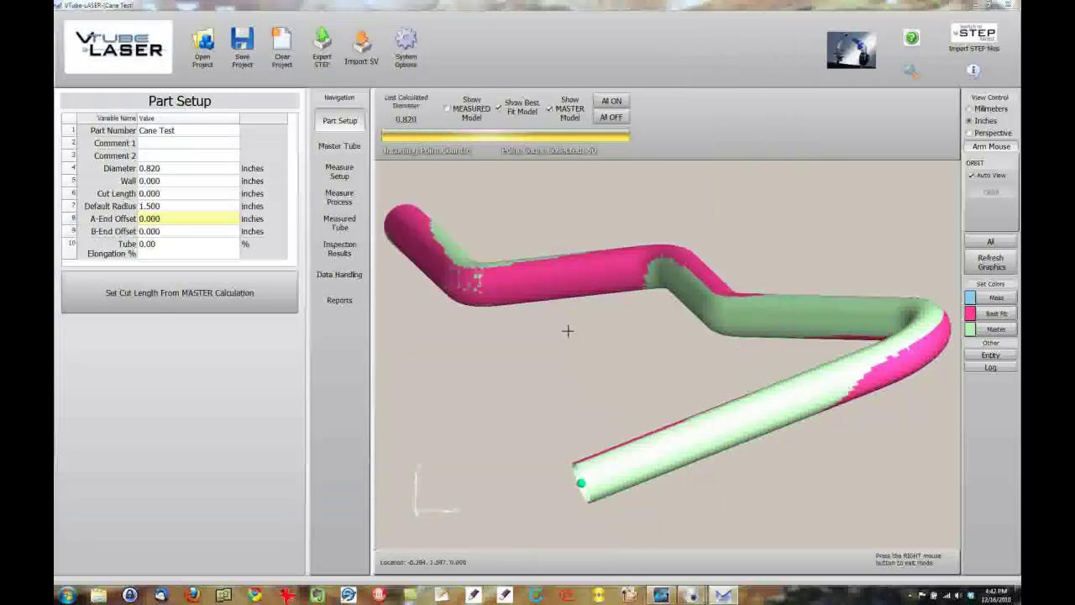